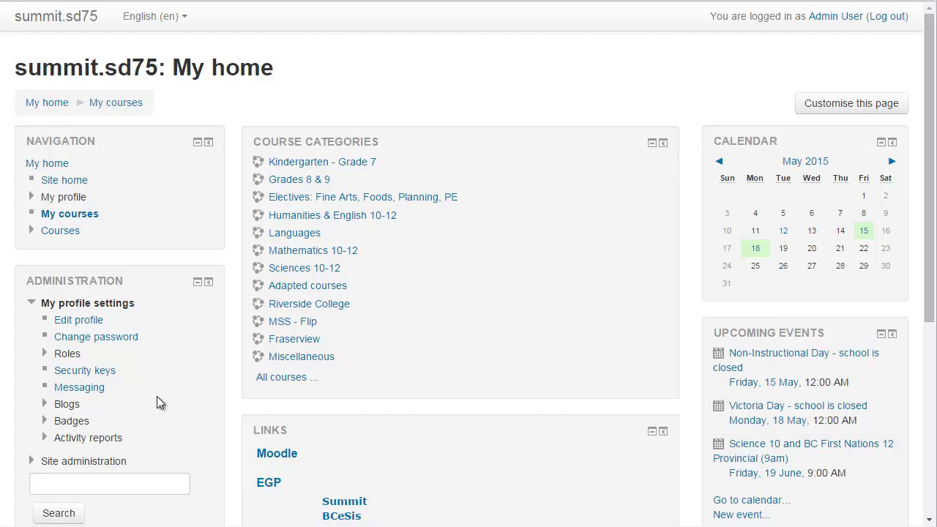
Go to Site administration > Users > Permissions > Define roles and review the existing roles.
{"action": "left_click", "coordinate": [31, 462]}
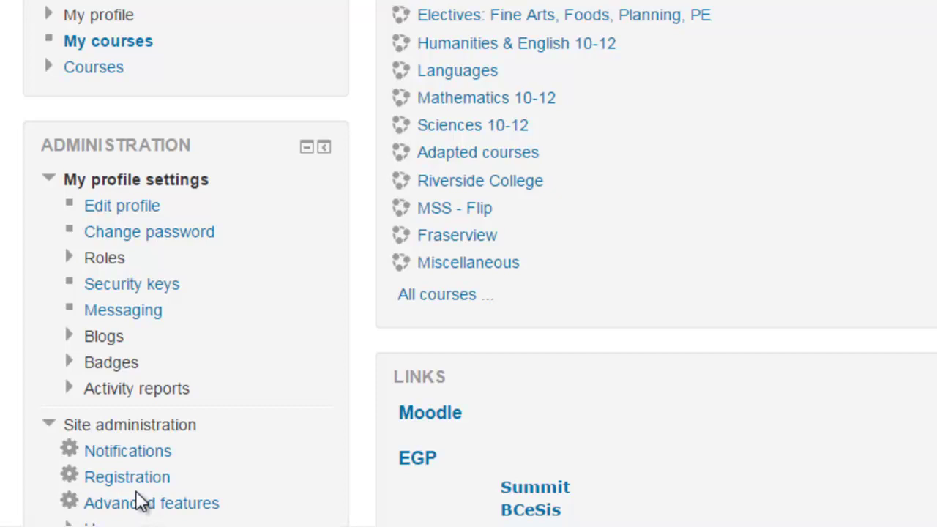
{"action": "scroll", "coordinate": [198, 457], "scroll_direction": "down", "scroll_amount": 4}
{"action": "scroll", "coordinate": [199, 457], "scroll_direction": "up", "scroll_amount": 1}
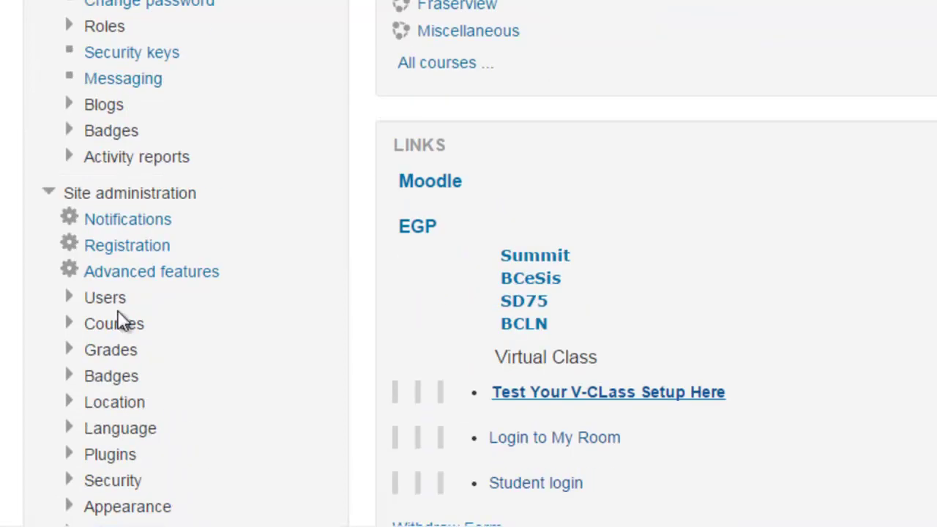
{"action": "left_click", "coordinate": [68, 305]}
{"action": "left_click", "coordinate": [91, 355]}
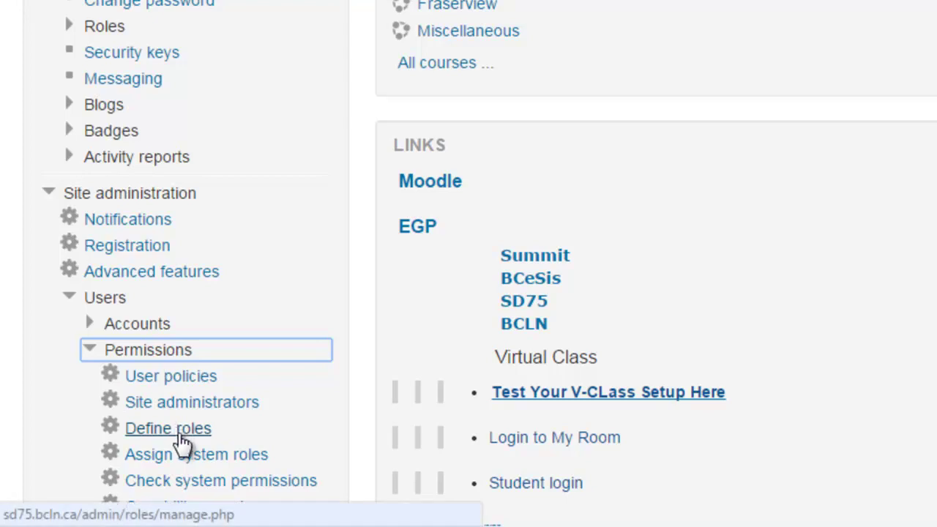
{"action": "left_click", "coordinate": [180, 431]}
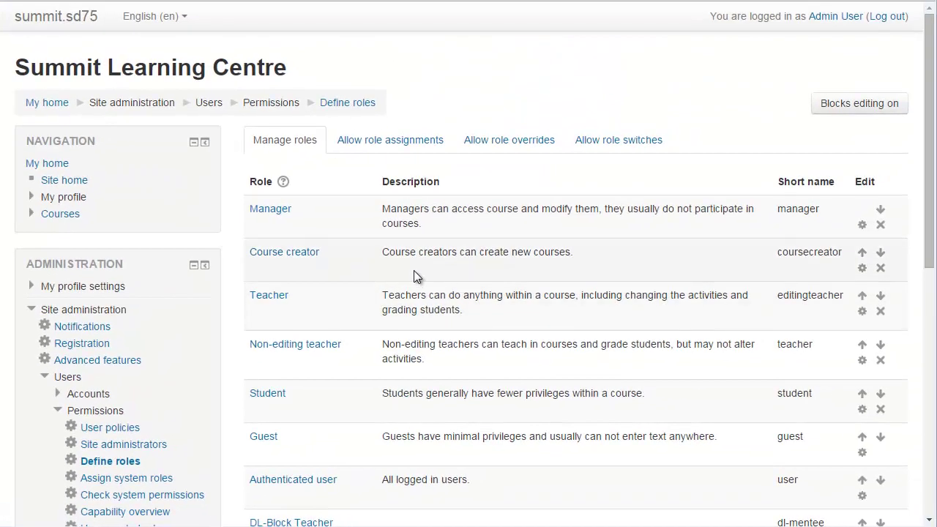
{"action": "scroll", "coordinate": [414, 271], "scroll_direction": "down", "scroll_amount": 3}
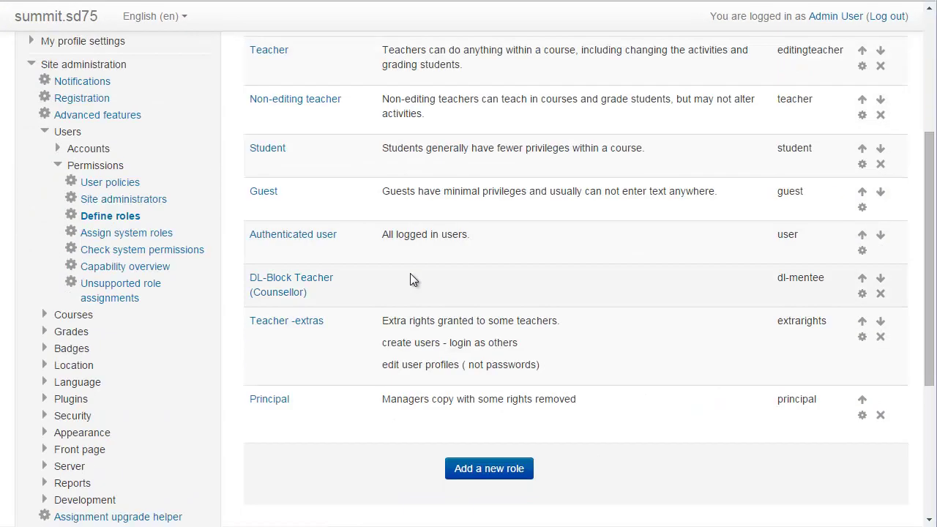
{"action": "scroll", "coordinate": [411, 274], "scroll_direction": "down", "scroll_amount": 2}
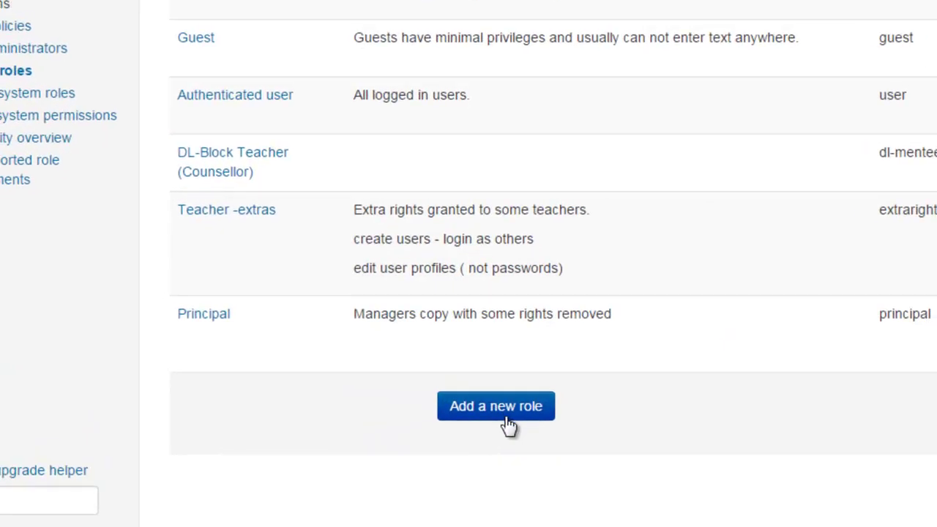
Add a role with no archetype: Counselor_Guardian ('Counselor or Guardian'), with a description, assignable in User context.
{"action": "left_click", "coordinate": [505, 414]}
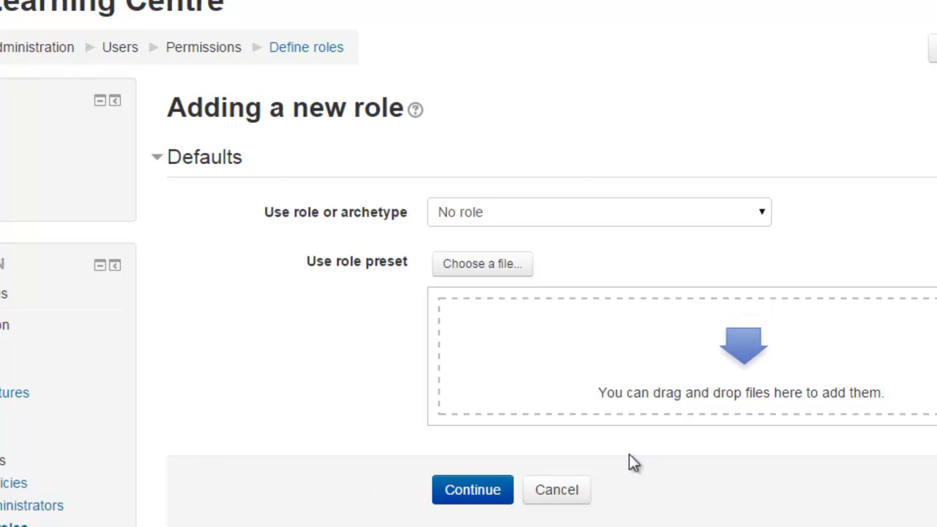
{"action": "left_click", "coordinate": [474, 497]}
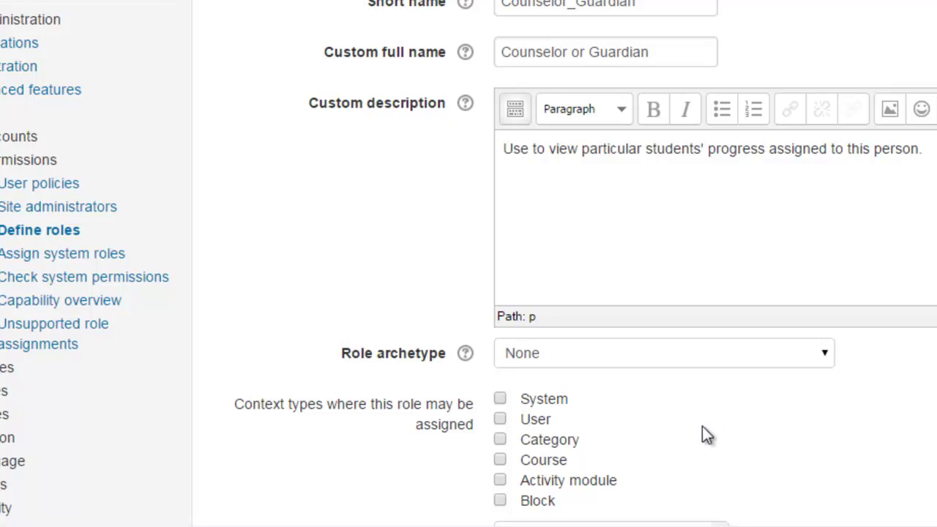
{"action": "left_click", "coordinate": [500, 420]}
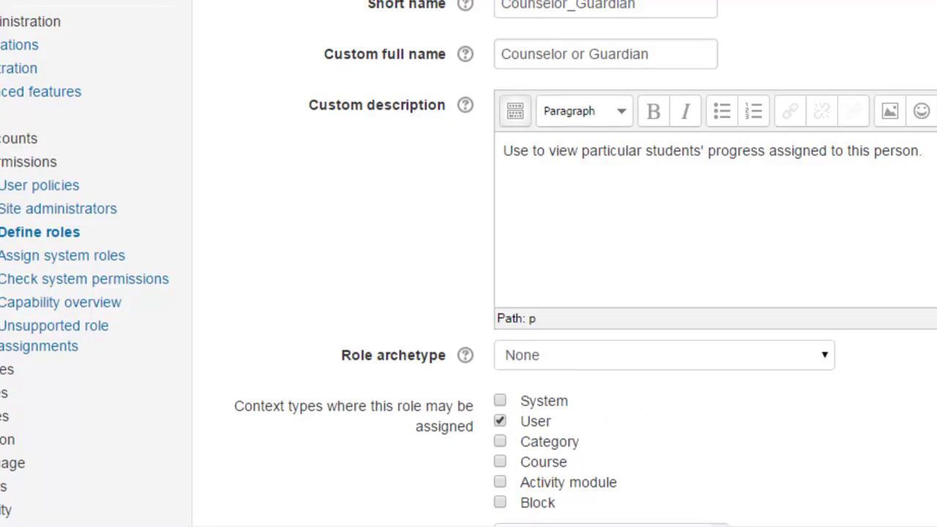
{"action": "scroll", "coordinate": [469, 264], "scroll_direction": "down", "scroll_amount": 20}
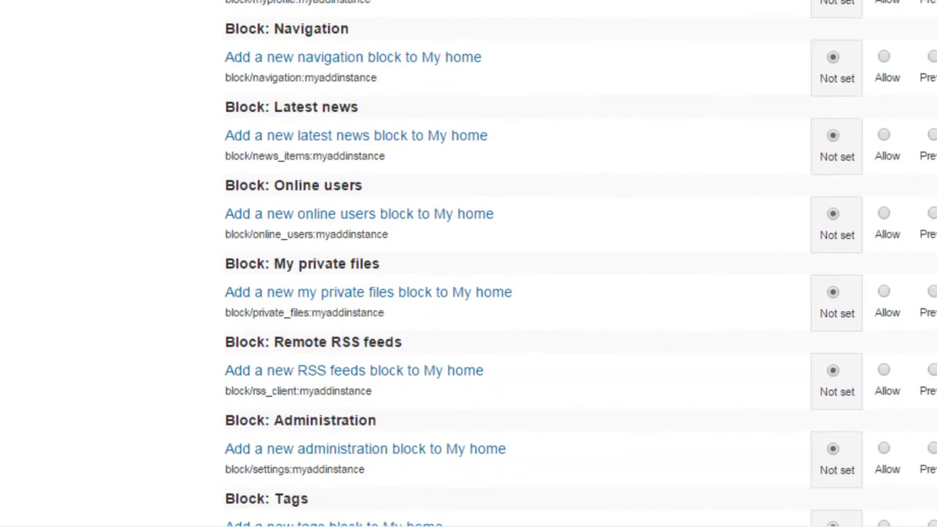
{"action": "scroll", "coordinate": [468, 263], "scroll_direction": "down", "scroll_amount": 20}
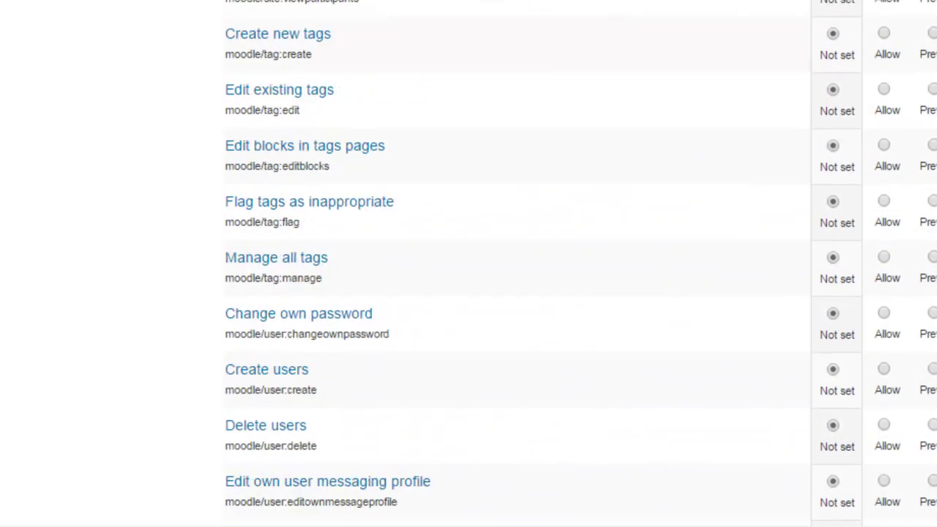
{"action": "scroll", "coordinate": [469, 264], "scroll_direction": "down", "scroll_amount": 20}
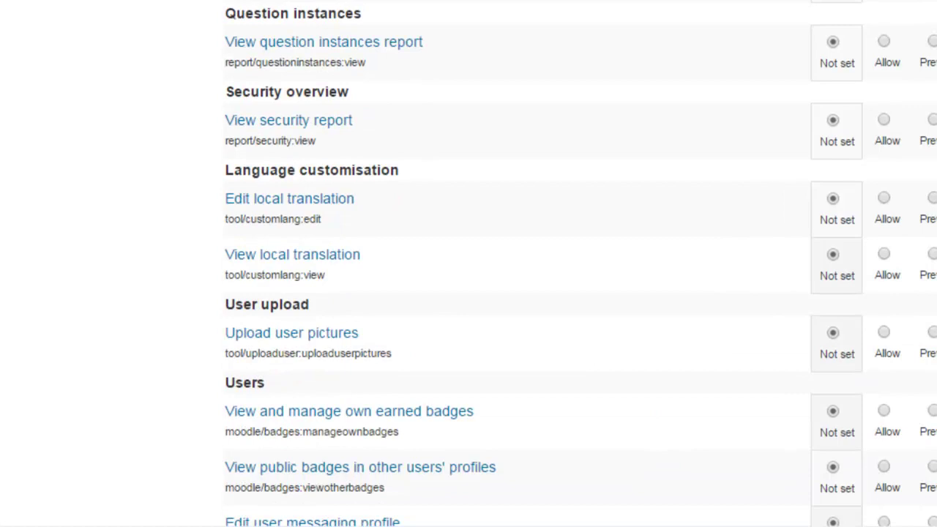
{"action": "scroll", "coordinate": [469, 264], "scroll_direction": "down", "scroll_amount": 15}
{"action": "scroll", "coordinate": [468, 264], "scroll_direction": "down", "scroll_amount": 4}
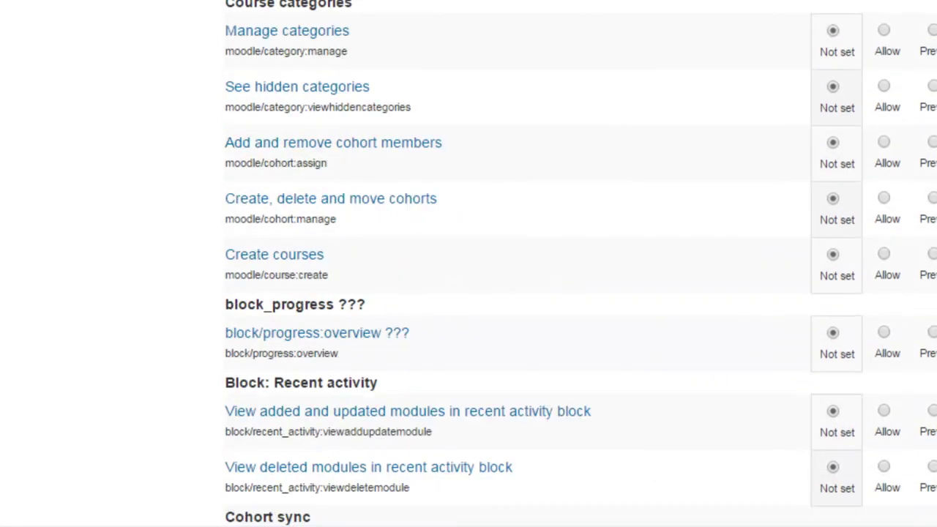
{"action": "scroll", "coordinate": [468, 263], "scroll_direction": "down", "scroll_amount": 1}
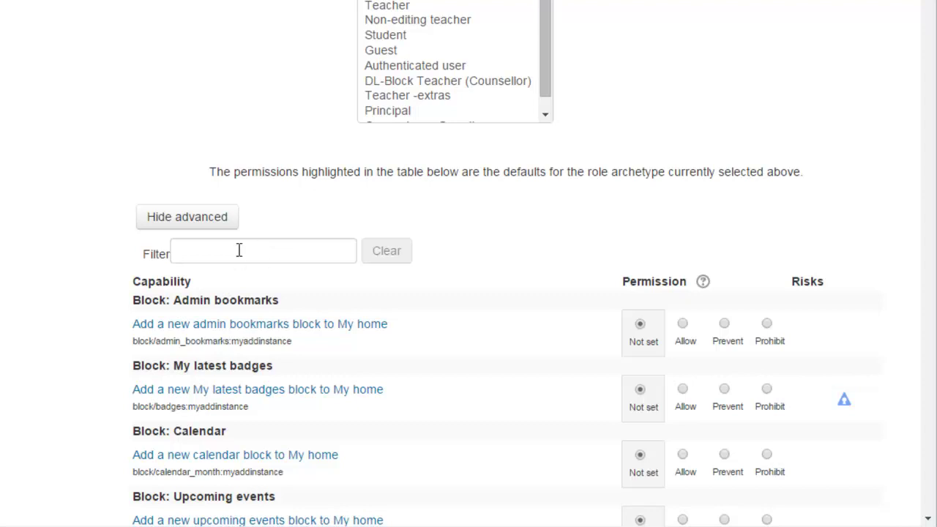
Filter capabilities to user:viewdetails and set View user profiles to Allow.
{"action": "left_click", "coordinate": [238, 251]}
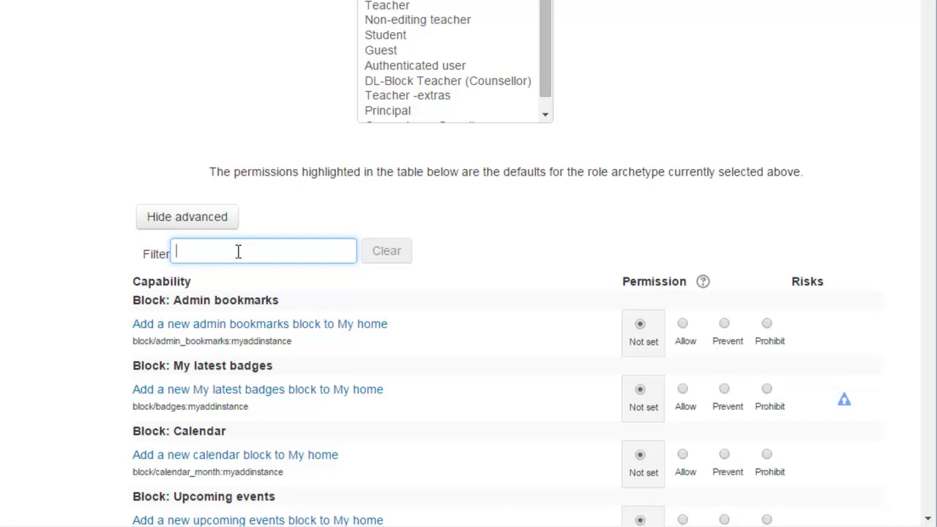
{"action": "right_click", "coordinate": [238, 254]}
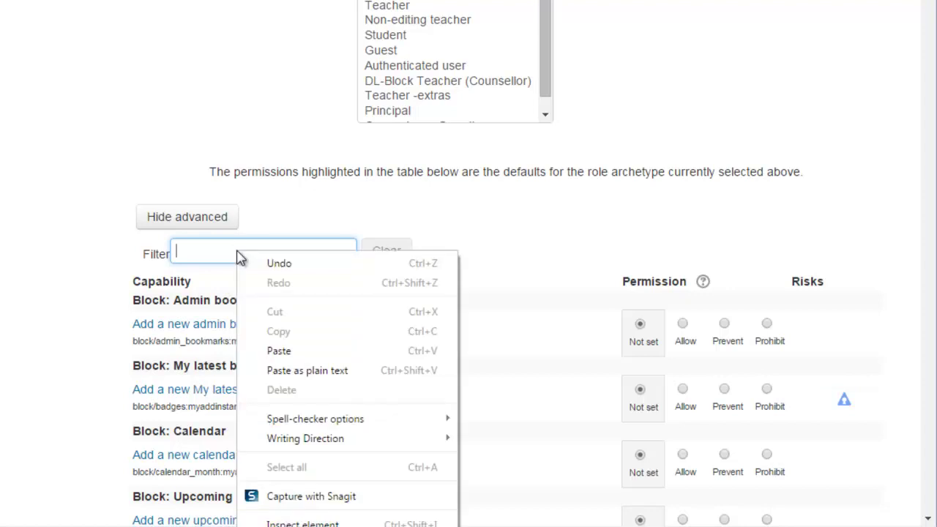
{"action": "left_click", "coordinate": [286, 370]}
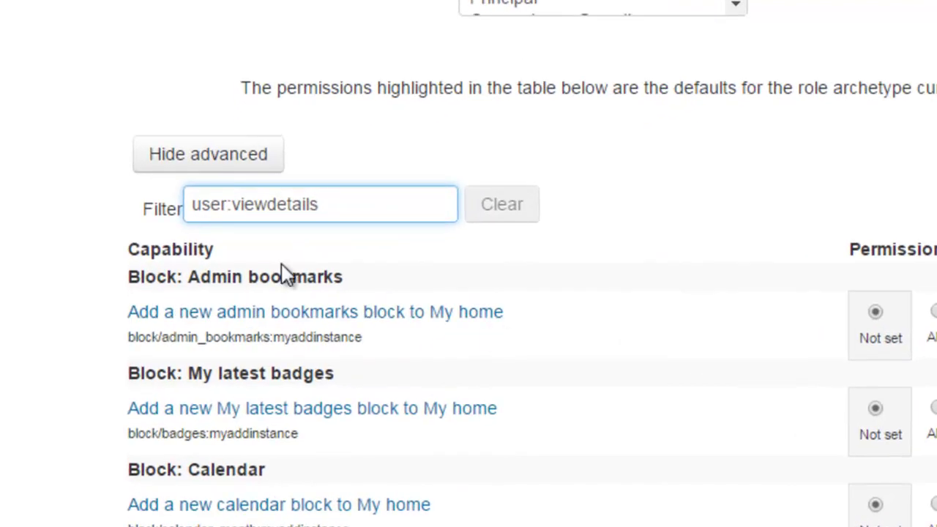
{"action": "left_click", "coordinate": [637, 326]}
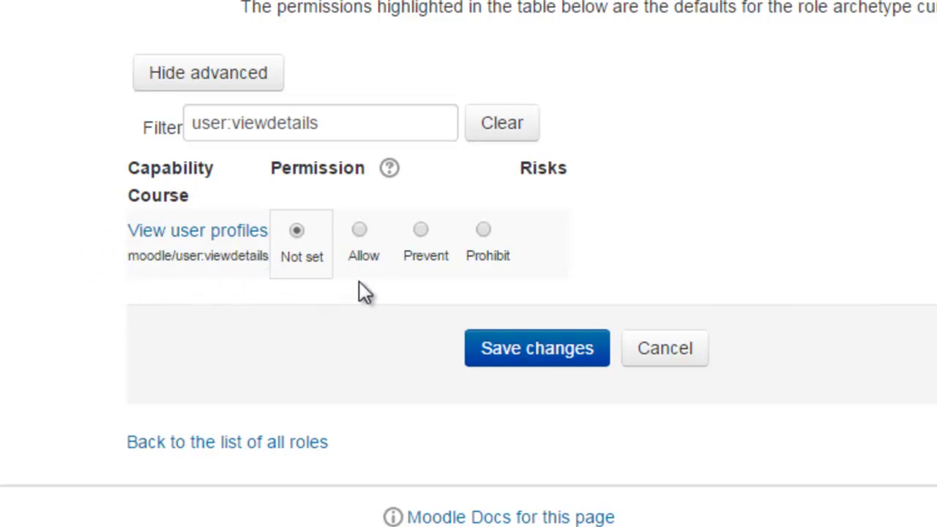
{"action": "left_click", "coordinate": [360, 232]}
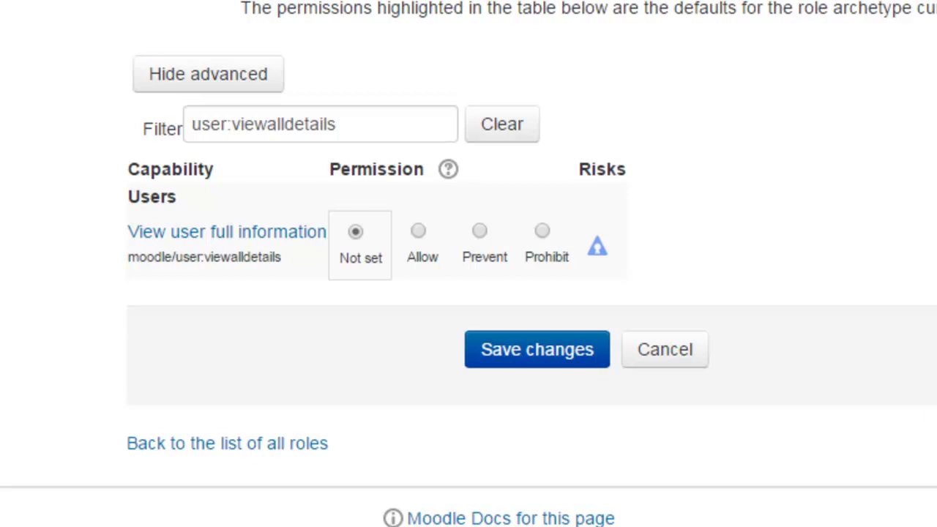
Allow View user full information, then filter to user:readuserblogs and allow View all user blogs.
{"action": "left_click", "coordinate": [419, 233]}
{"action": "left_click_drag", "start_coordinate": [349, 123], "coordinate": [156, 115]}
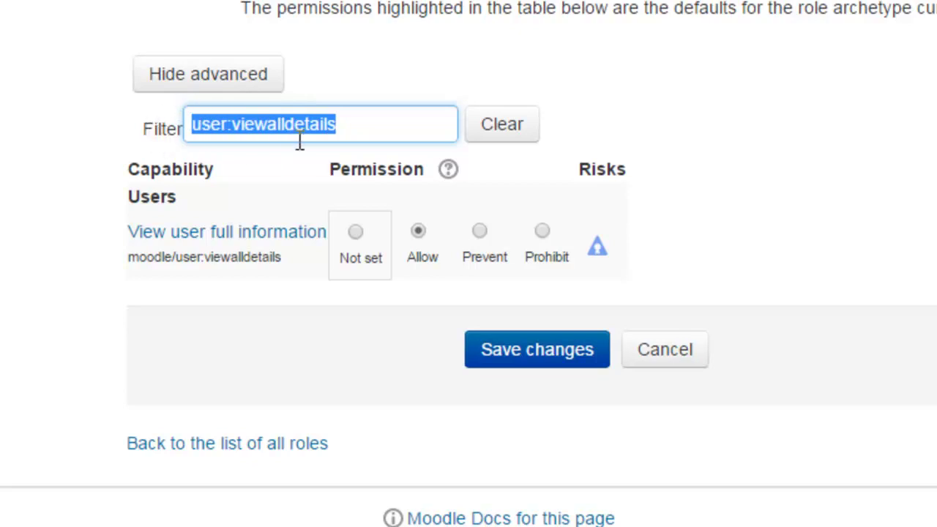
{"action": "type", "text": "user:readuserblogs"}
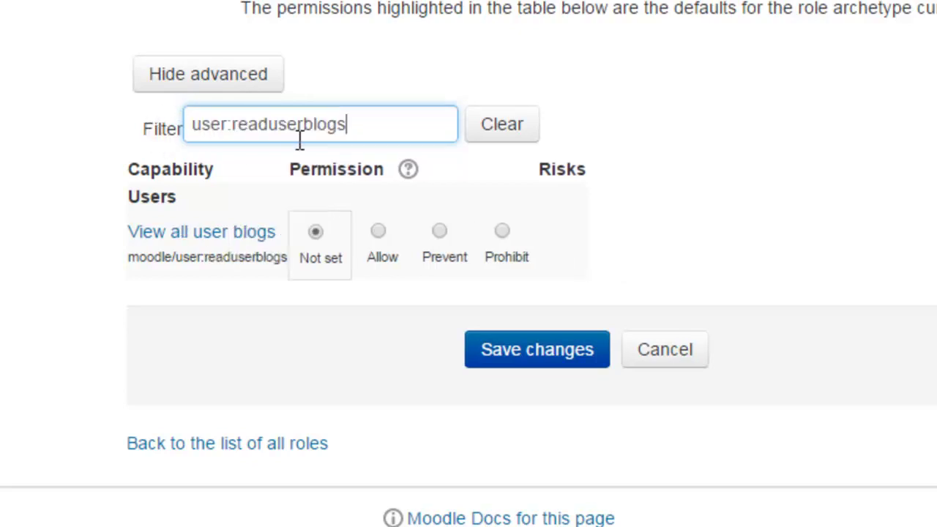
{"action": "left_click", "coordinate": [377, 236]}
{"action": "left_click", "coordinate": [377, 234]}
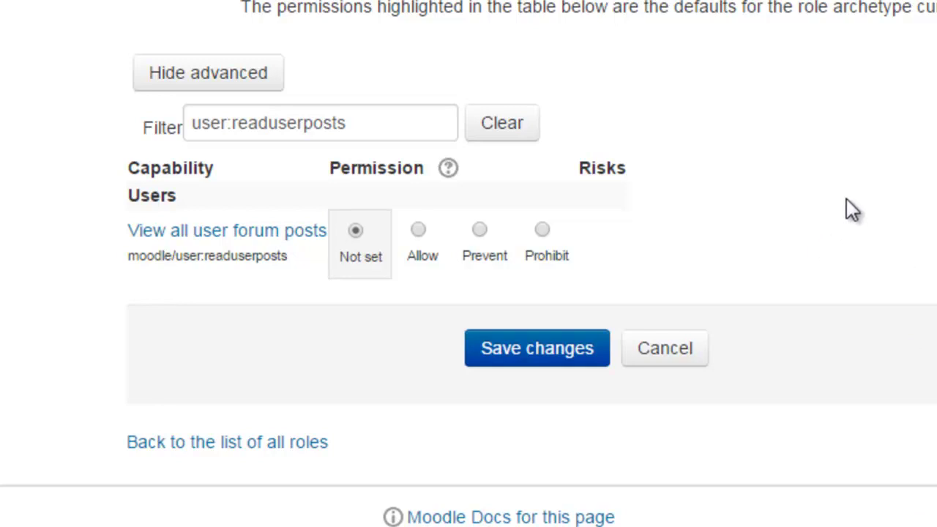
Allow viewing all user forum posts, then filter capabilities to user:viewuseractivitiesreport.
{"action": "left_click", "coordinate": [419, 232]}
{"action": "left_click_drag", "start_coordinate": [356, 119], "coordinate": [150, 133]}
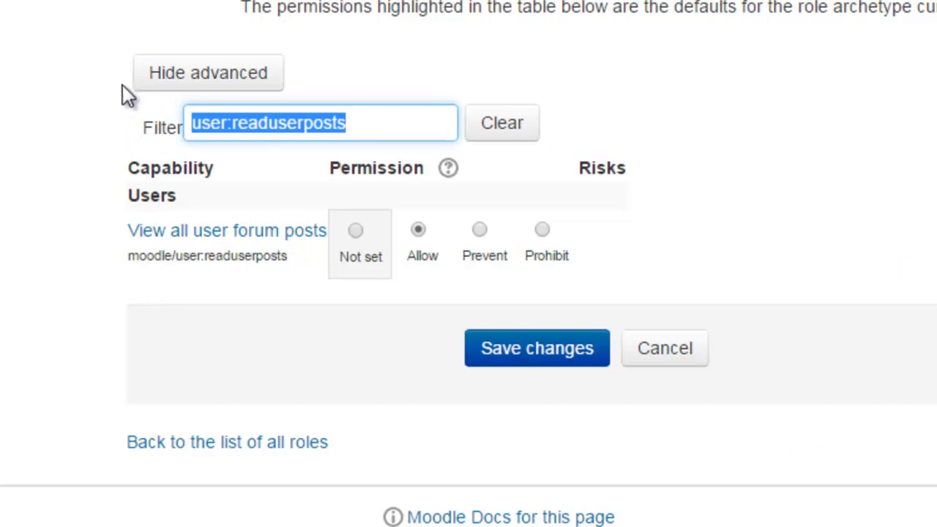
{"action": "key", "text": "BackSpace"}
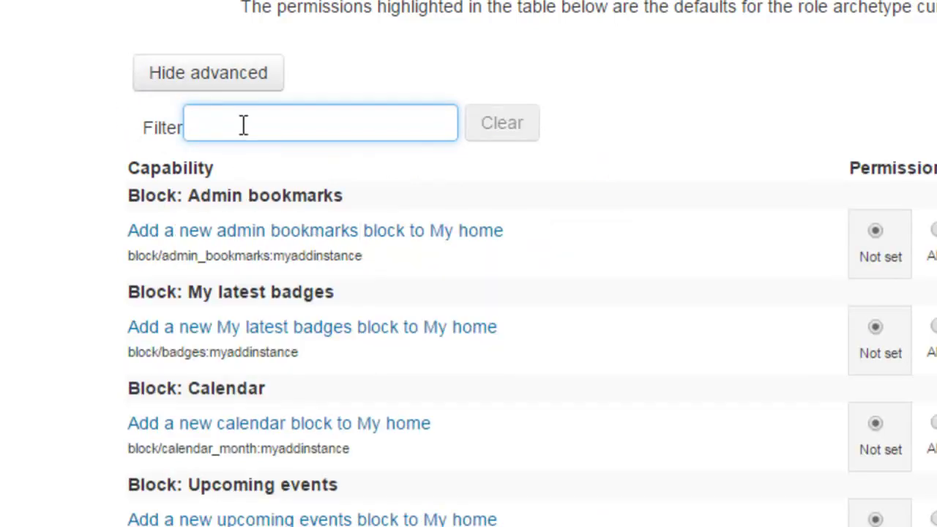
{"action": "right_click", "coordinate": [242, 125]}
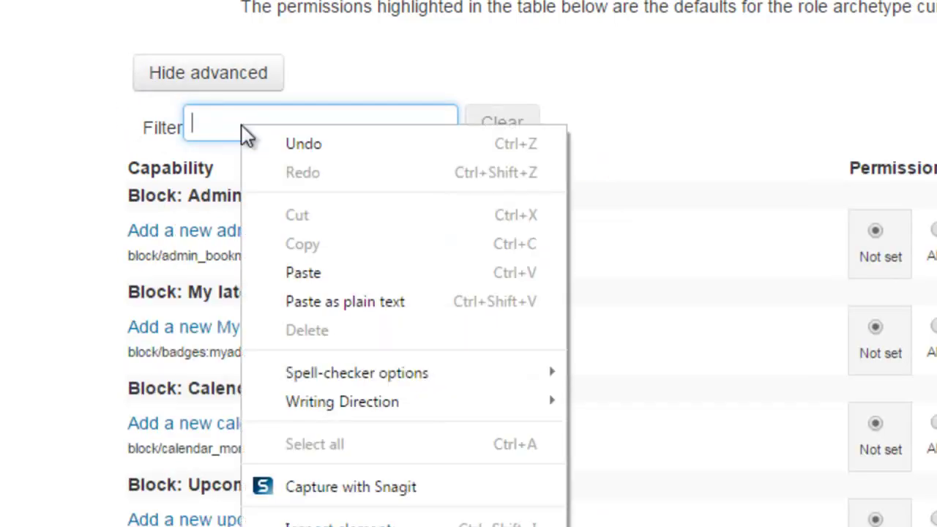
{"action": "left_click", "coordinate": [327, 303]}
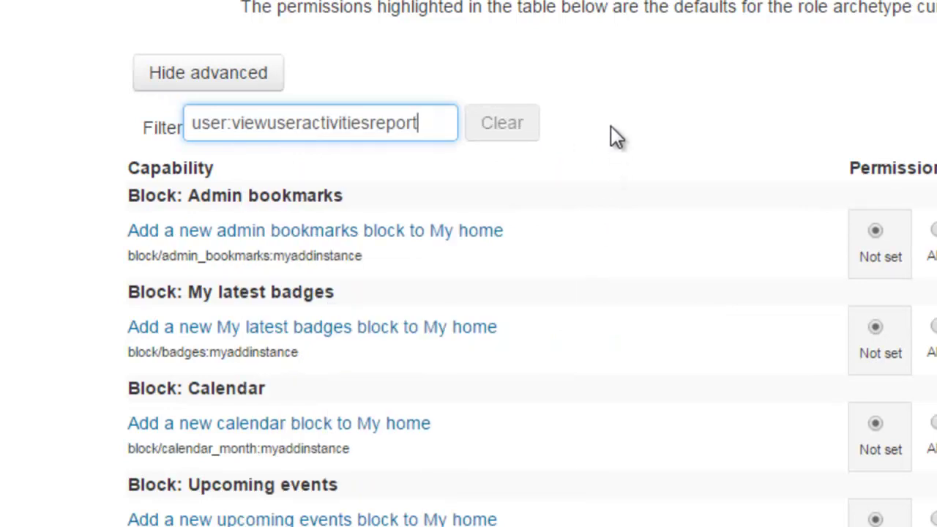
{"action": "left_click", "coordinate": [625, 222]}
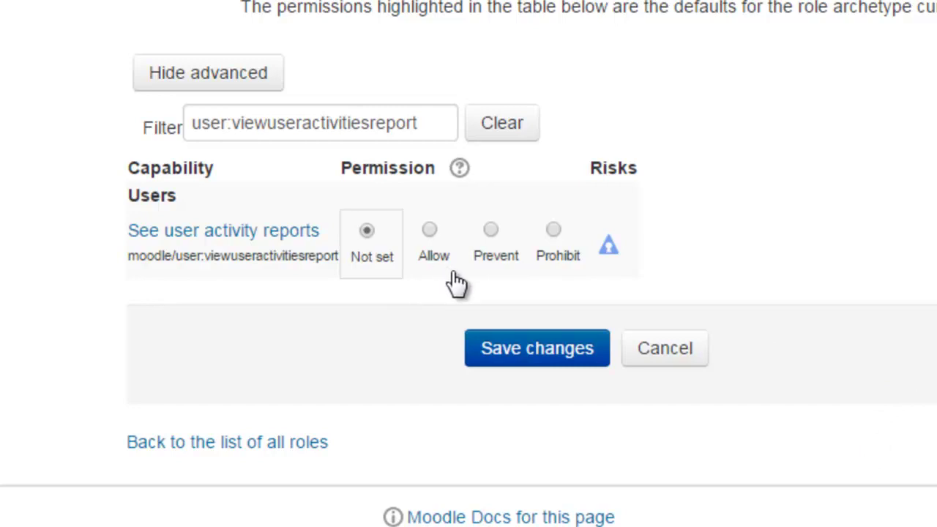
Allow See user activity reports and Edit user profile for the new role.
{"action": "left_click", "coordinate": [430, 233]}
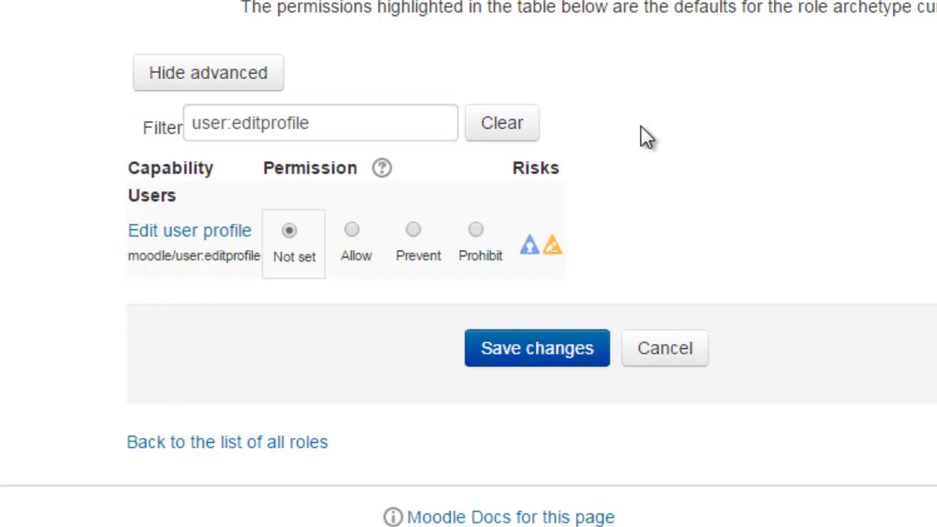
{"action": "left_click", "coordinate": [353, 231]}
Save the role and find Counselor or Guardian at the bottom of the roles list.
{"action": "left_click", "coordinate": [554, 355]}
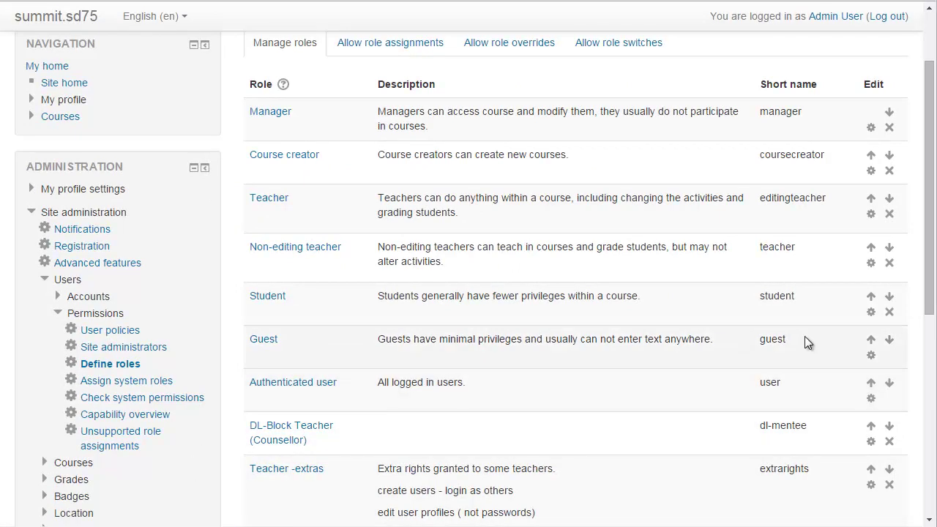
{"action": "left_click_drag", "start_coordinate": [931, 276], "coordinate": [931, 360]}
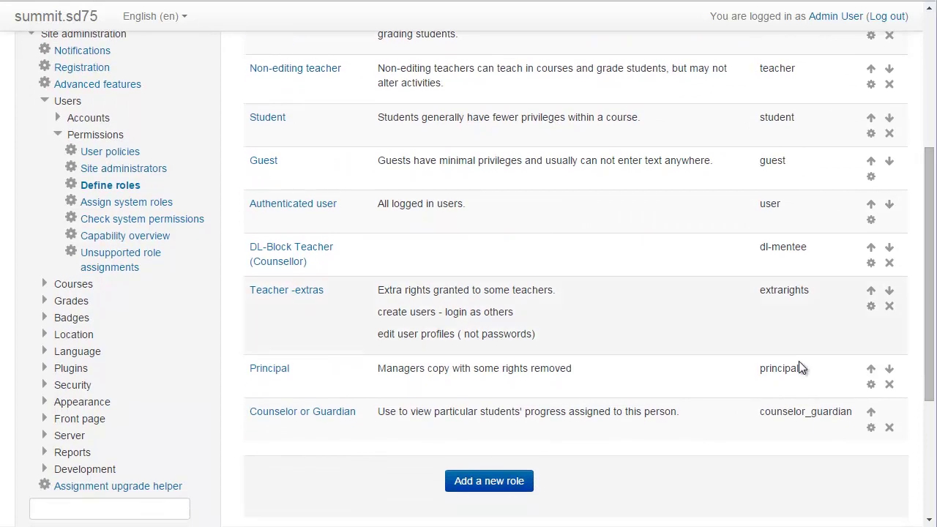